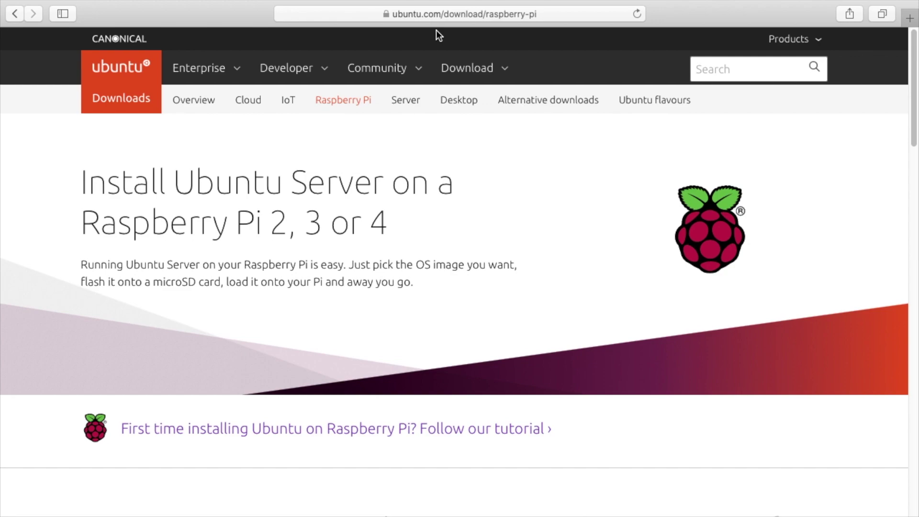
- Scroll to the Ubuntu 20.04 LTS 64-bit Raspberry Pi 4 download, then switch to Raspberry Pi Imager
{"action": "scroll", "coordinate": [496, 152], "scroll_direction": "down", "scroll_amount": 10}
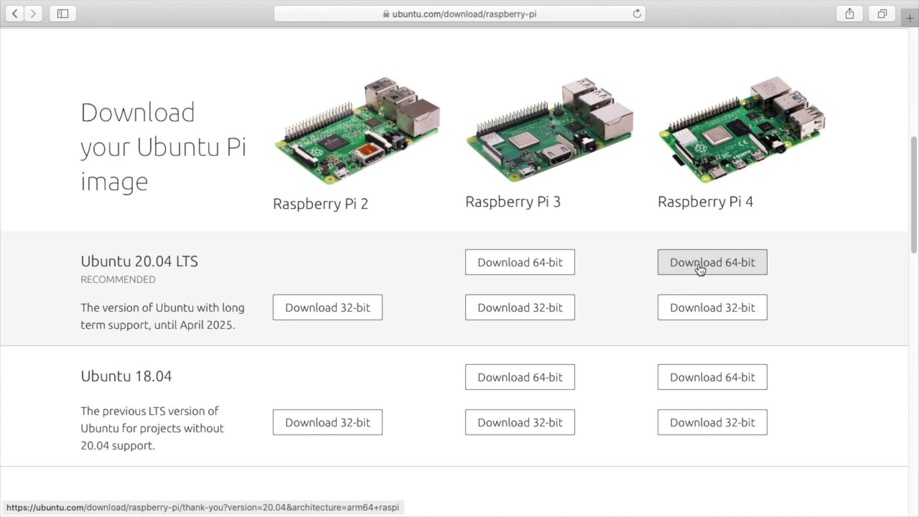
{"action": "key", "text": "super+Tab"}
{"action": "key", "text": "super+Tab"}
{"action": "key", "text": "super+Tab"}
{"action": "key", "text": "super+Tab"}
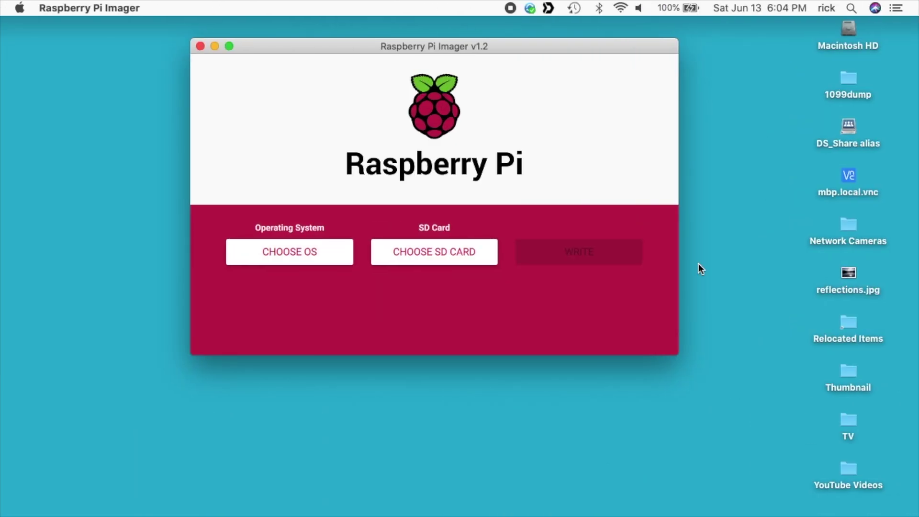
- Choose ubuntu-20.04-preinstalled-server-arm64+raspi.img.xz from Downloads as a custom OS image
{"action": "left_click", "coordinate": [319, 249]}
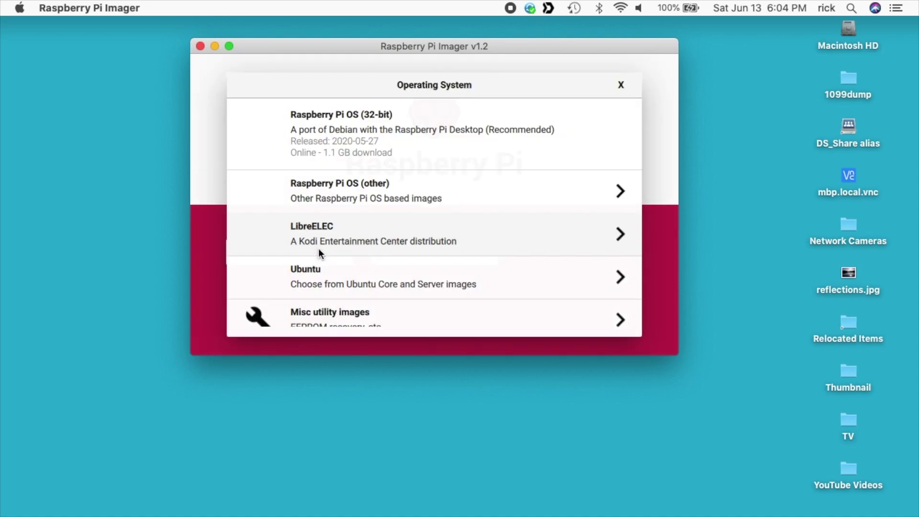
{"action": "scroll", "coordinate": [504, 275], "scroll_direction": "down", "scroll_amount": 3}
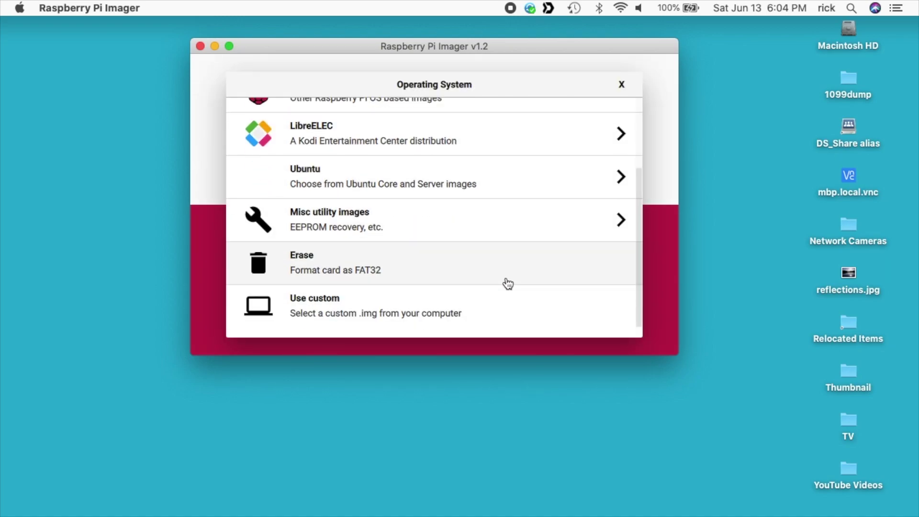
{"action": "left_click", "coordinate": [429, 313]}
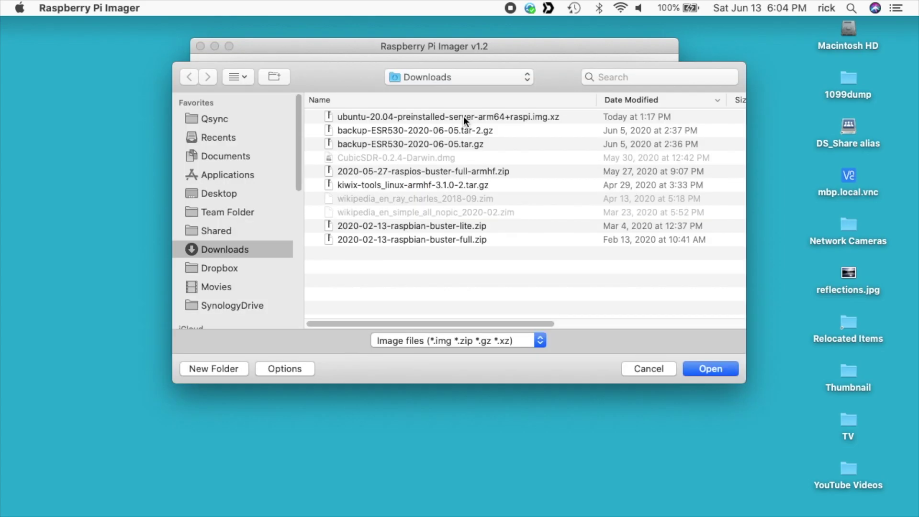
{"action": "left_click", "coordinate": [421, 118]}
{"action": "left_click", "coordinate": [730, 369]}
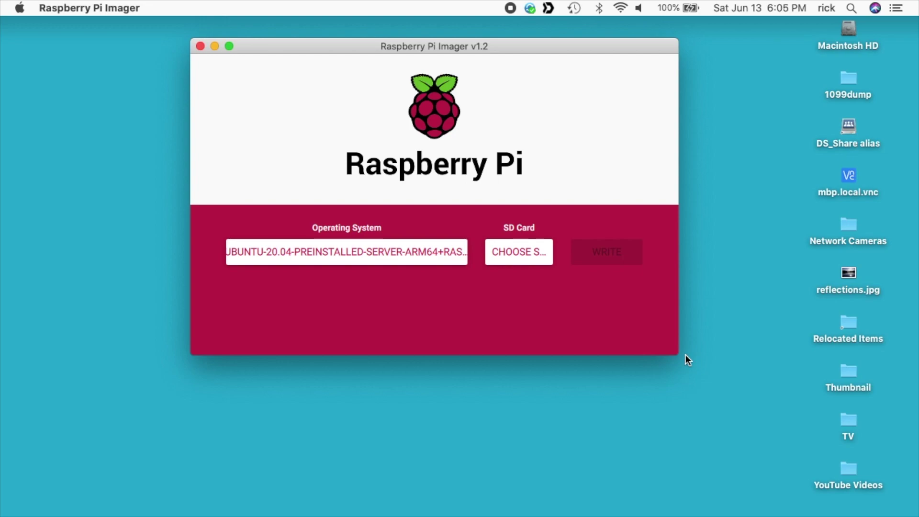
- Write the image to the Apple SDXC Reader Media card, authorizing with the admin password
{"action": "left_click", "coordinate": [519, 252]}
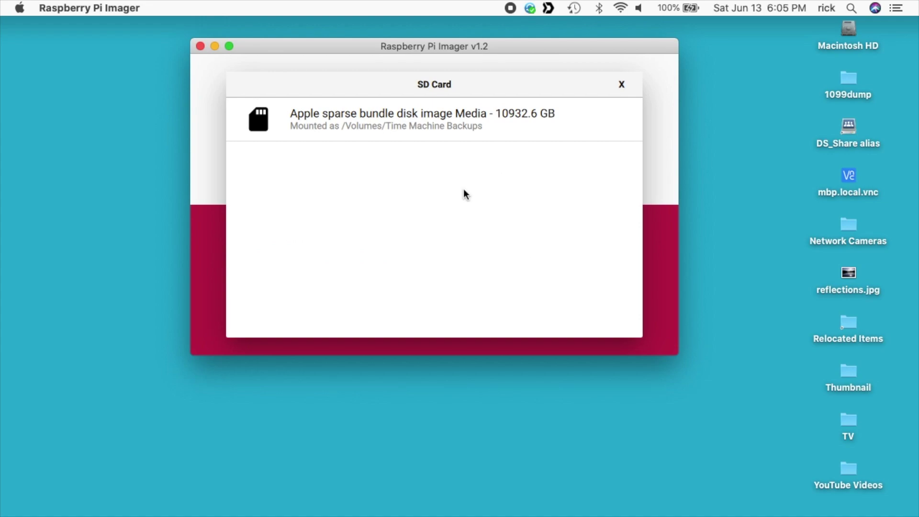
{"action": "left_click", "coordinate": [424, 162]}
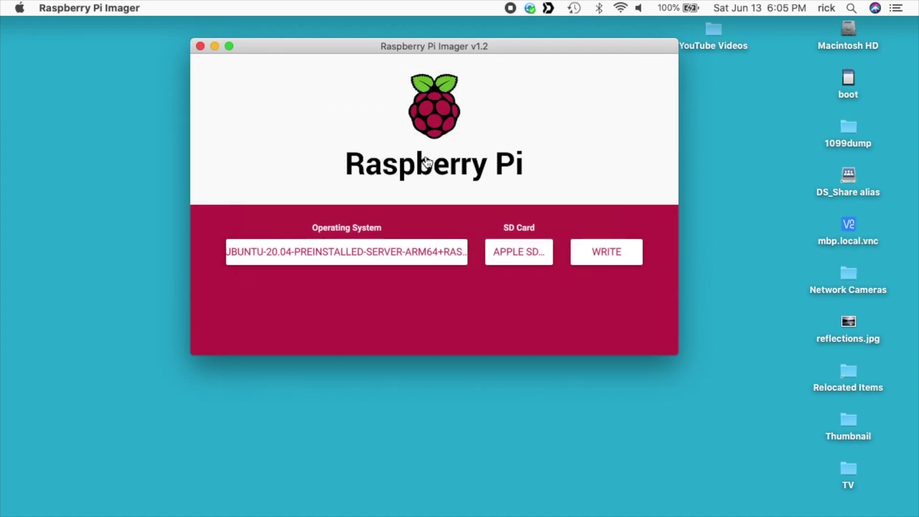
{"action": "left_click", "coordinate": [608, 250]}
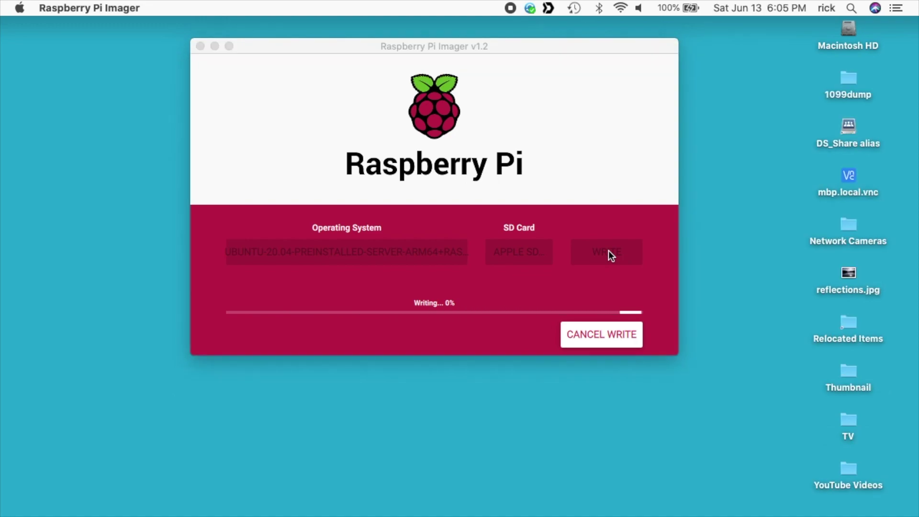
{"action": "type", "text": "•••••••••"}
{"action": "key", "text": "Return"}
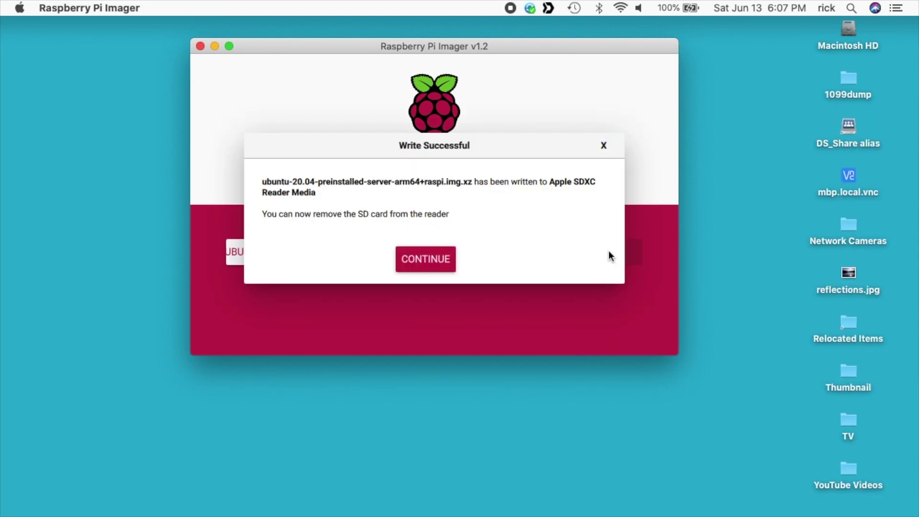
{"action": "left_click", "coordinate": [443, 251]}
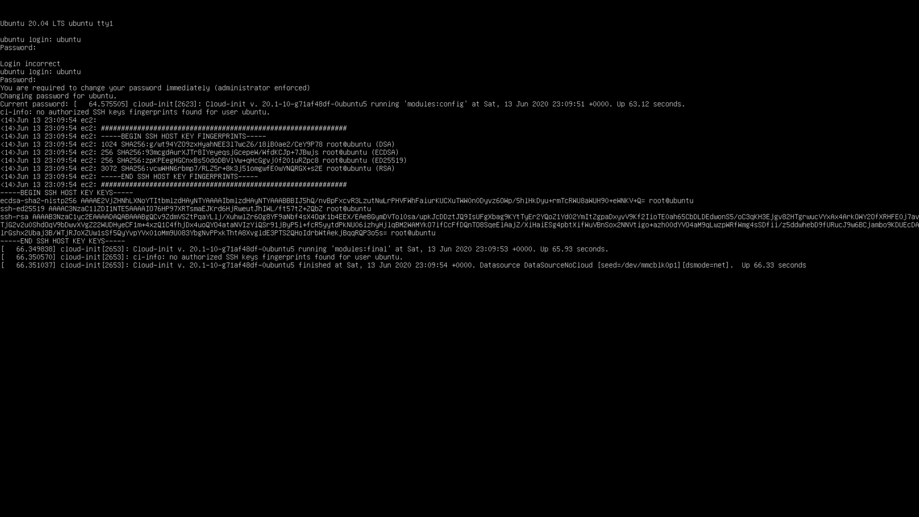
- Submit the current password, then a new one at the forced password-change prompt
{"action": "key", "text": "Return"}
{"action": "key", "text": "Return"}
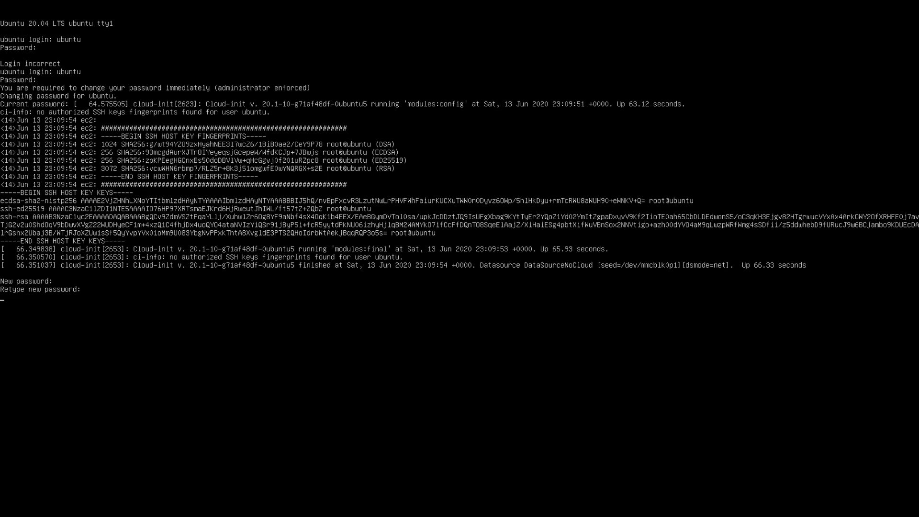
{"action": "key", "text": "Return"}
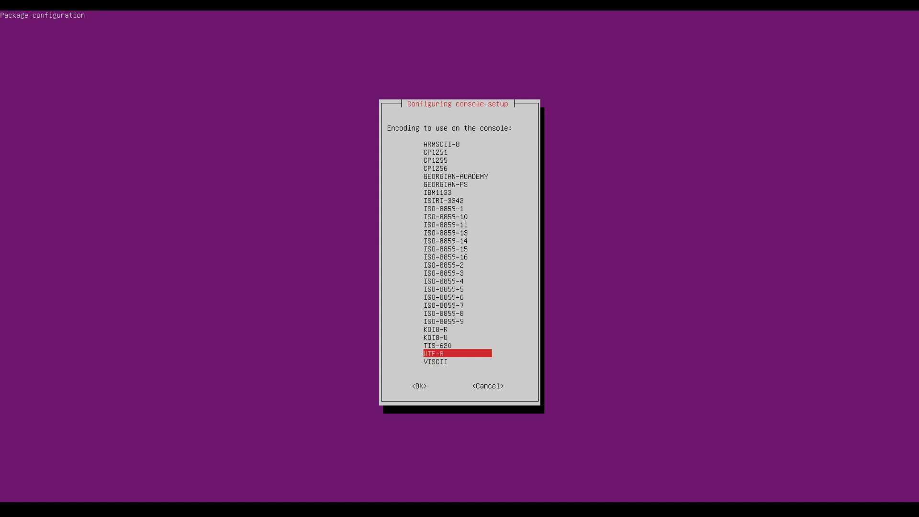
- Accept UTF-8 encoding and the Latin, Slavic Cyrillic, Greek character set
{"action": "key", "text": "Tab"}
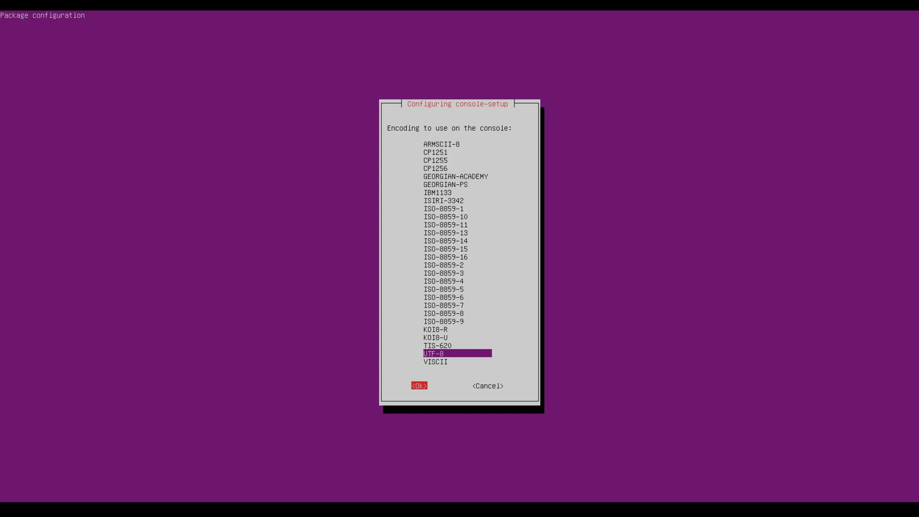
{"action": "key", "text": "Return"}
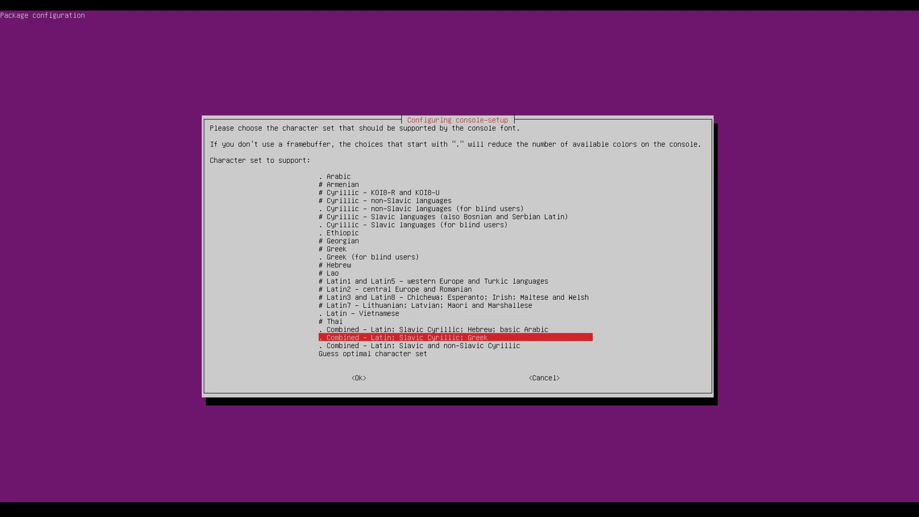
{"action": "key", "text": "Tab"}
{"action": "key", "text": "Return"}
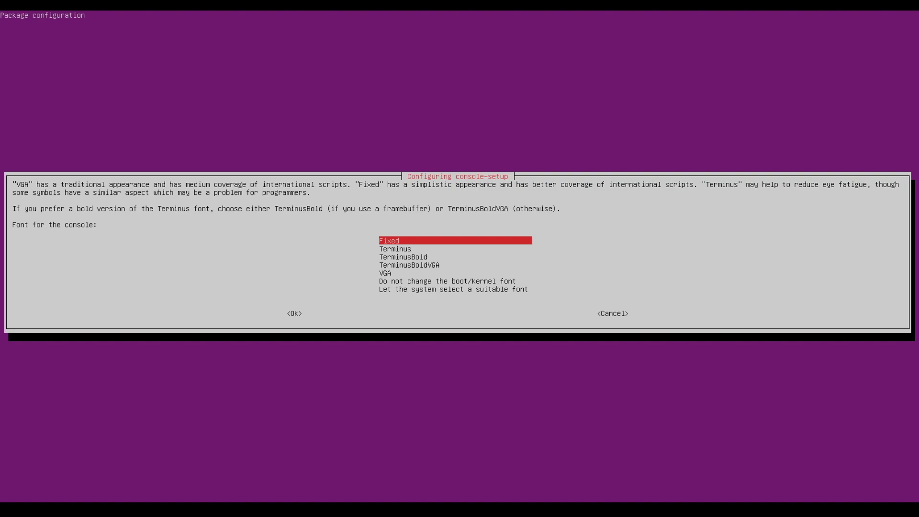
- Select TerminusBold as the console font at size 16x32
{"action": "key", "text": "Down"}
{"action": "key", "text": "Down"}
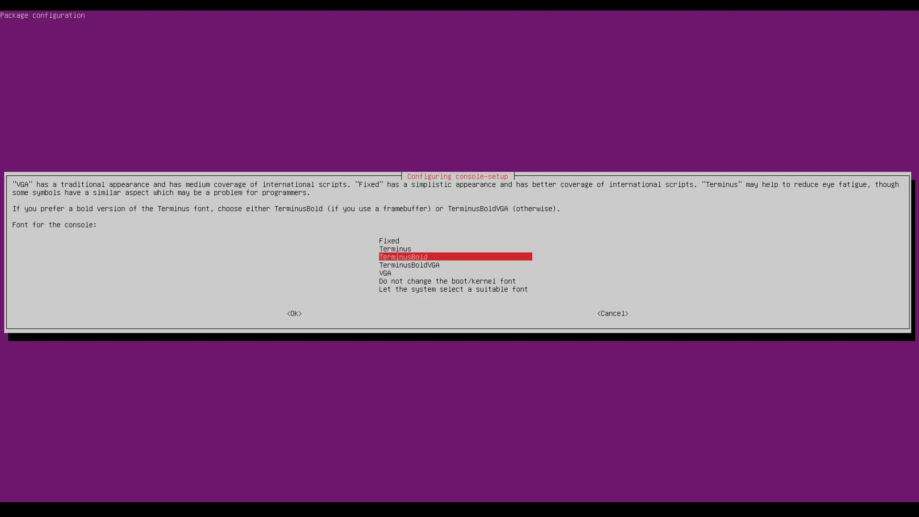
{"action": "key", "text": "Tab"}
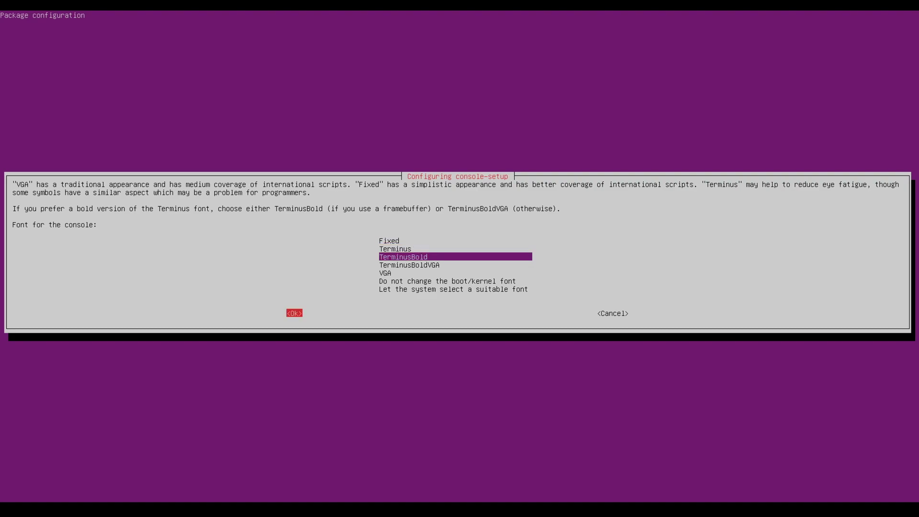
{"action": "key", "text": "Return"}
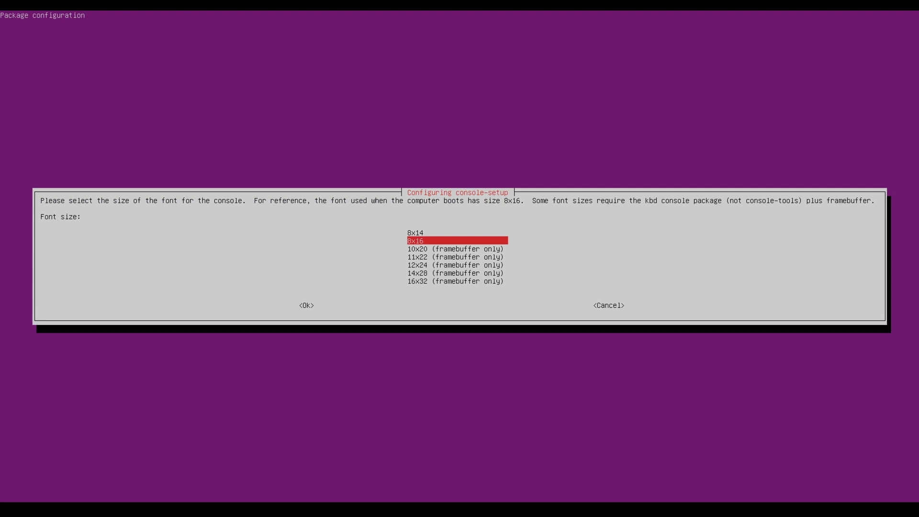
{"action": "key", "text": "Down"}
{"action": "key", "text": "Down"}
{"action": "key", "text": "Down"}
{"action": "key", "text": "Down"}
{"action": "key", "text": "Down"}
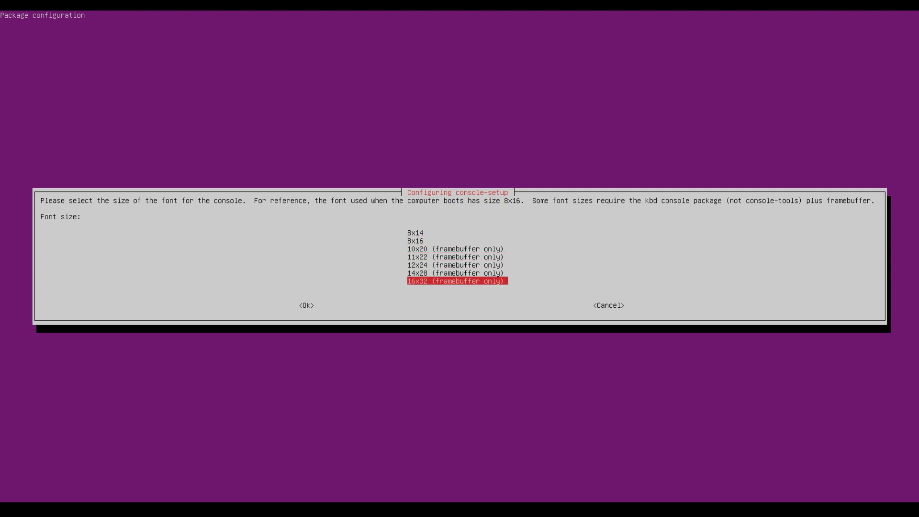
{"action": "key", "text": "Tab"}
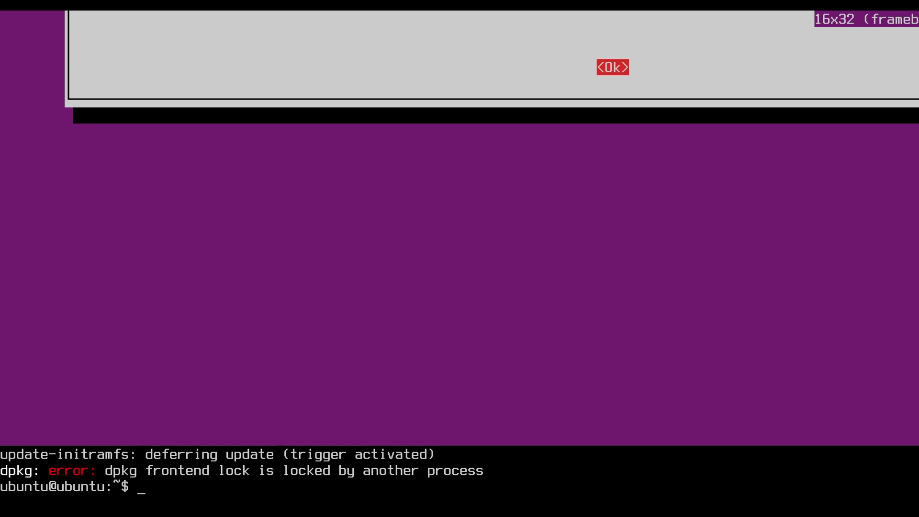
- Clear the dpkg error output and run ps ax twice to find the lock holder
{"action": "type", "text": "lear"}
{"action": "key", "text": "Return"}
{"action": "type", "text": "ps ax"}
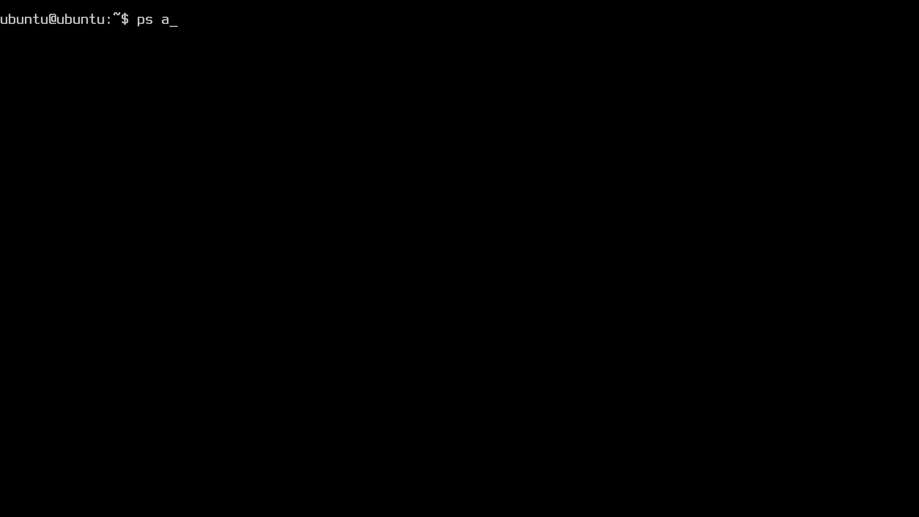
{"action": "key", "text": "Return"}
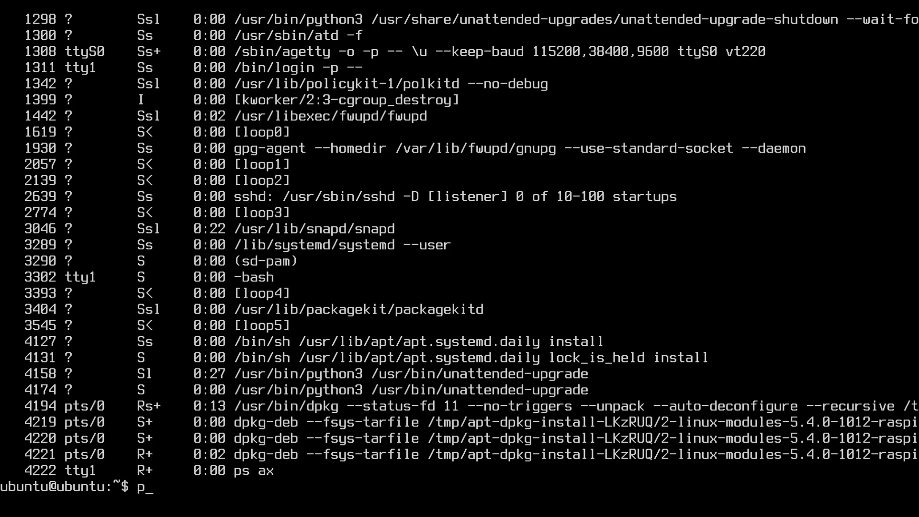
{"action": "type", "text": "ps ax"}
{"action": "key", "text": "Return"}
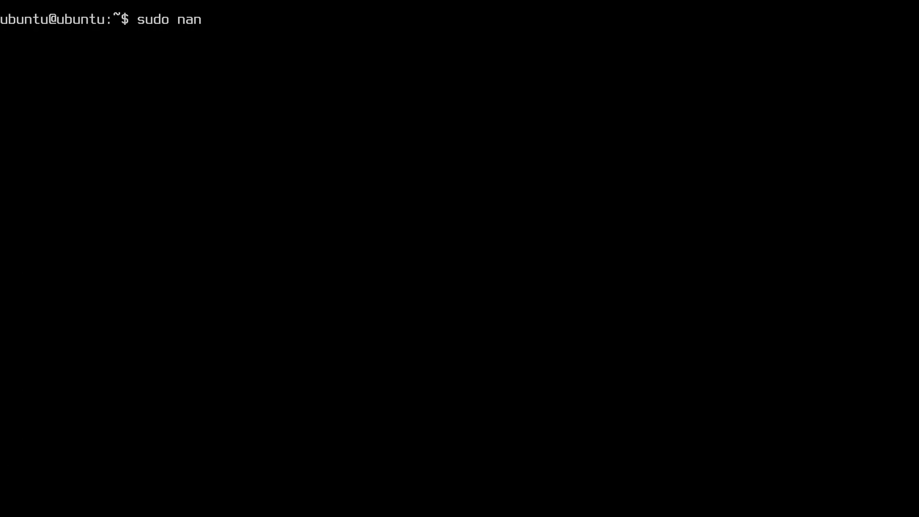
- Open /boot/firmware/usercfg.txt in nano with sudo
{"action": "type", "text": "/bo"}
{"action": "key", "text": "Tab"}
{"action": "type", "text": "fi"}
{"action": "key", "text": "Tab"}
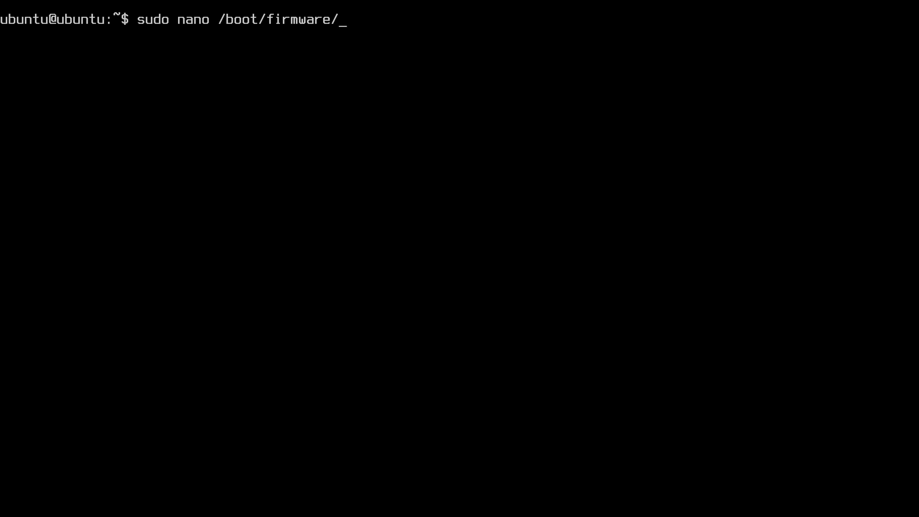
{"action": "type", "text": "usercfg.txt"}
{"action": "key", "text": "Return"}
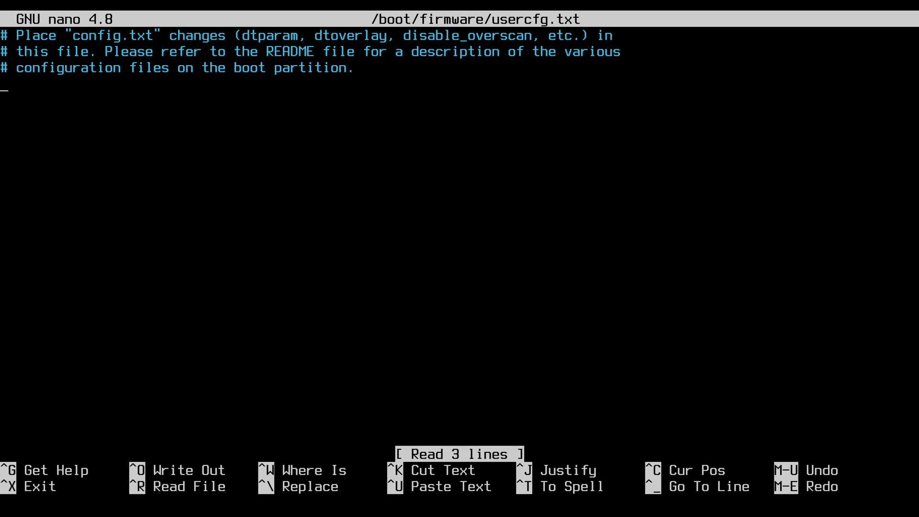
- Add disable_overscan=1 and dtoverlay=vc4-fkms-v3d, then save and exit nano
{"action": "type", "text": "disable_ov"}
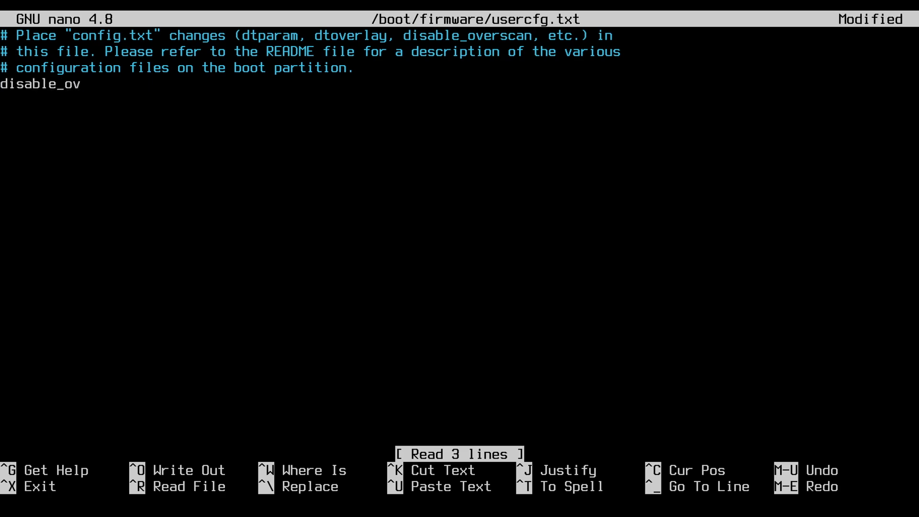
{"action": "type", "text": "erscan=1"}
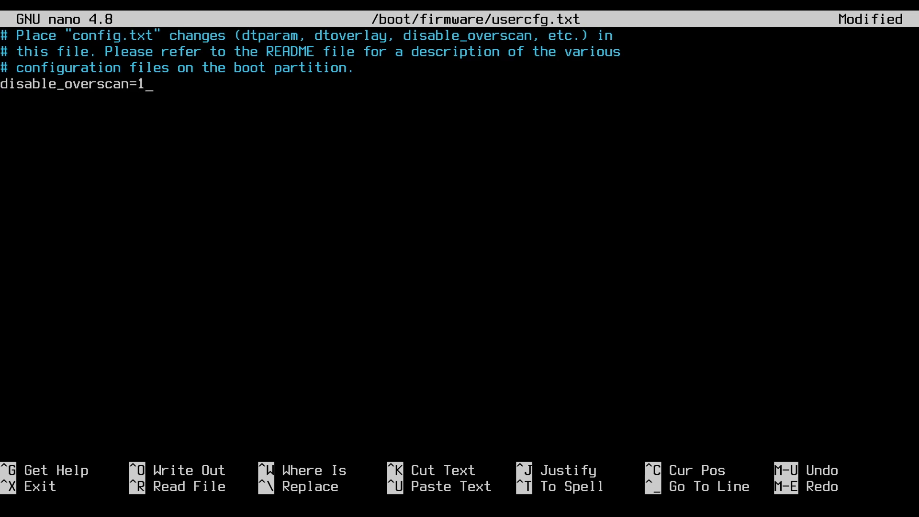
{"action": "key", "text": "Return"}
{"action": "type", "text": "dtoverlay"}
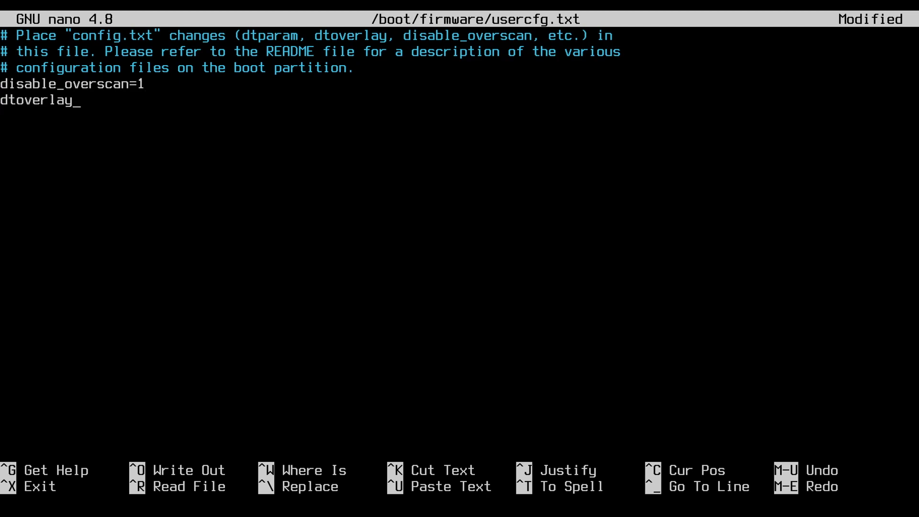
{"action": "type", "text": "=vc4-fkms-v3d"}
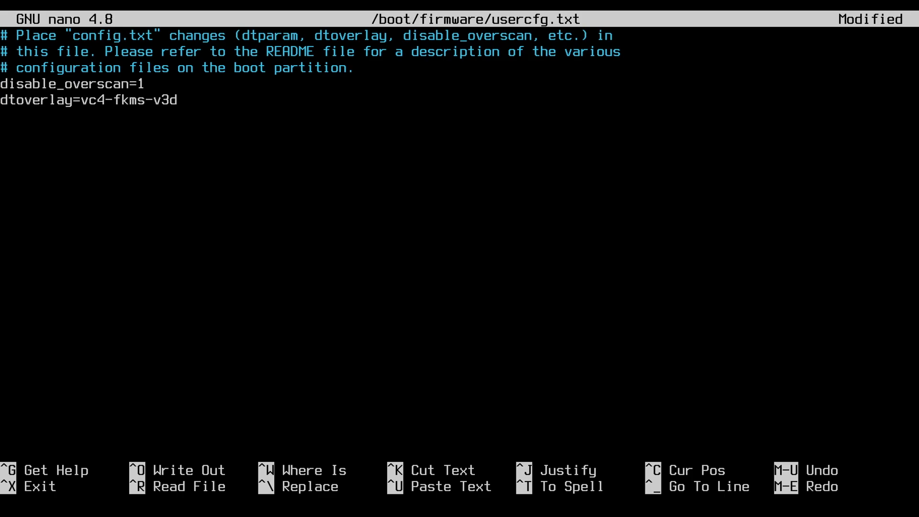
{"action": "key", "text": "ctrl+o"}
{"action": "key", "text": "Return"}
{"action": "key", "text": "ctrl+x"}
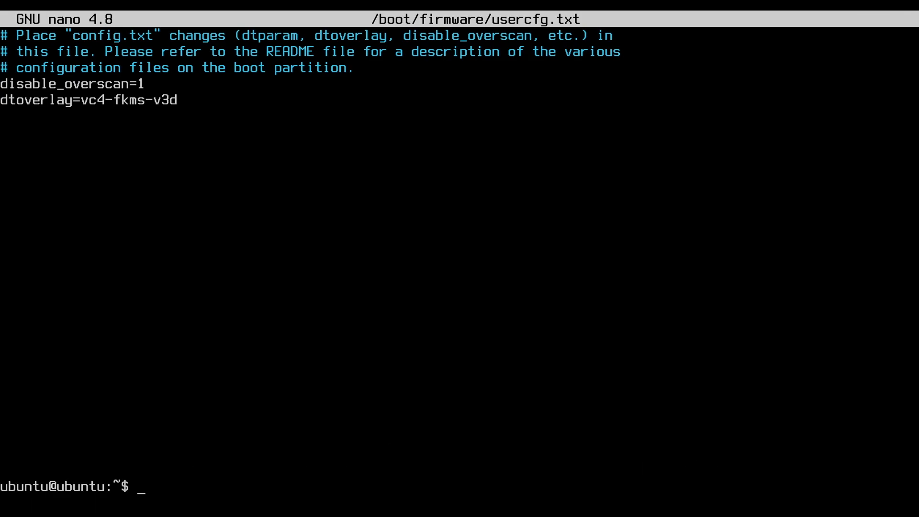
- Reboot with sudo reboot, log back in as ubuntu, and run clear
{"action": "type", "text": "sudo reboot"}
{"action": "key", "text": "Return"}
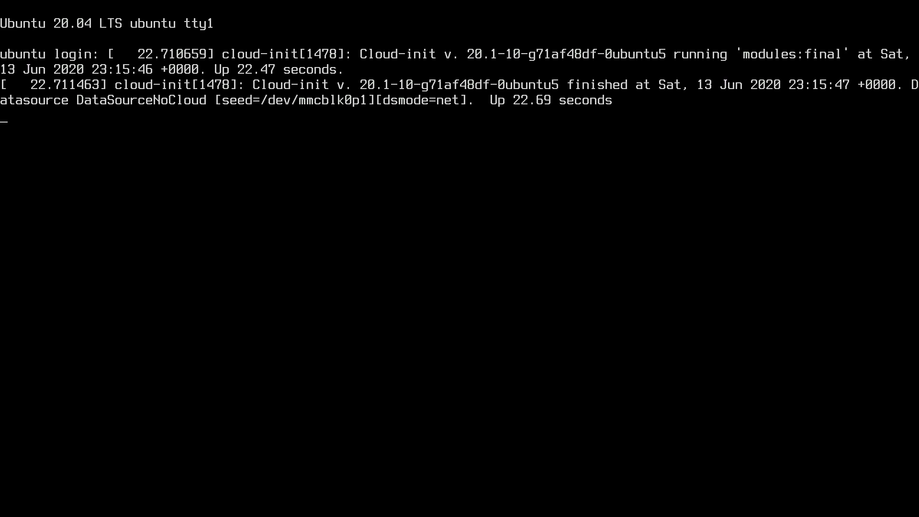
{"action": "key", "text": "Return"}
{"action": "type", "text": "ubuntu login: ubuntu"}
{"action": "key", "text": "Return"}
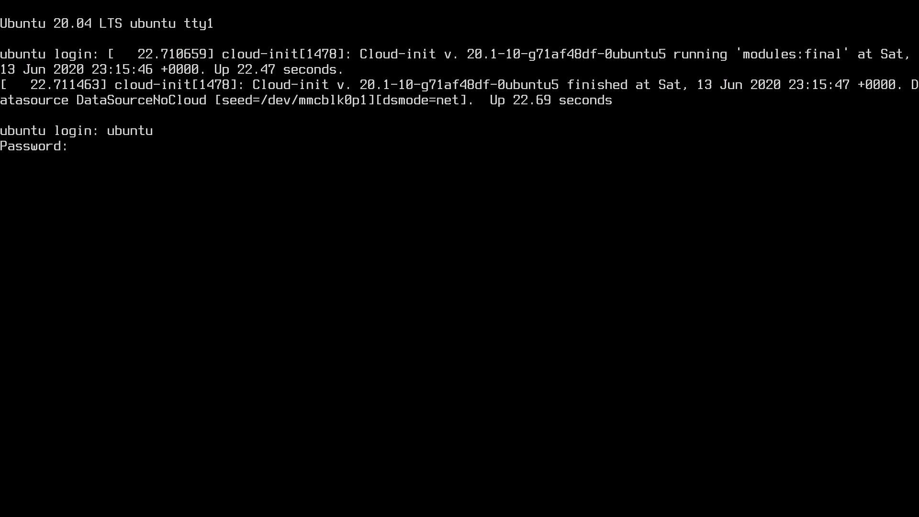
{"action": "key", "text": "Return"}
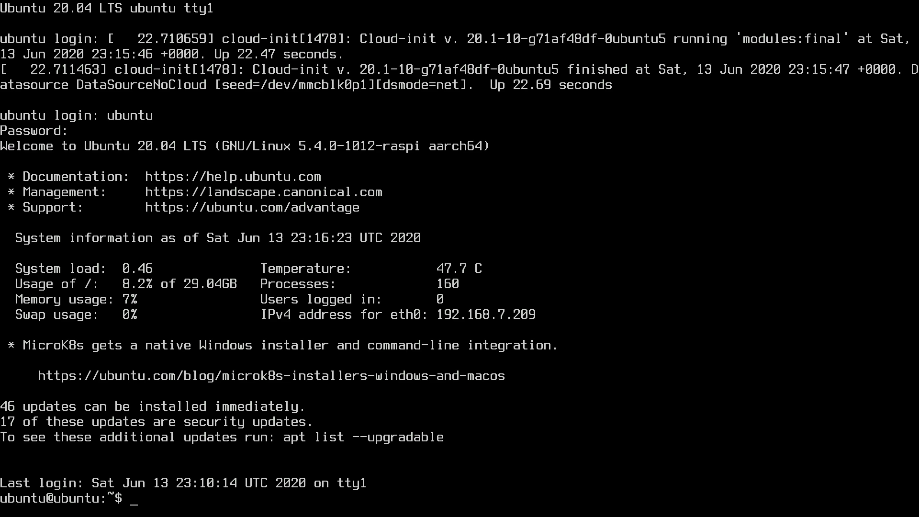
{"action": "type", "text": "clear"}
{"action": "key", "text": "Return"}
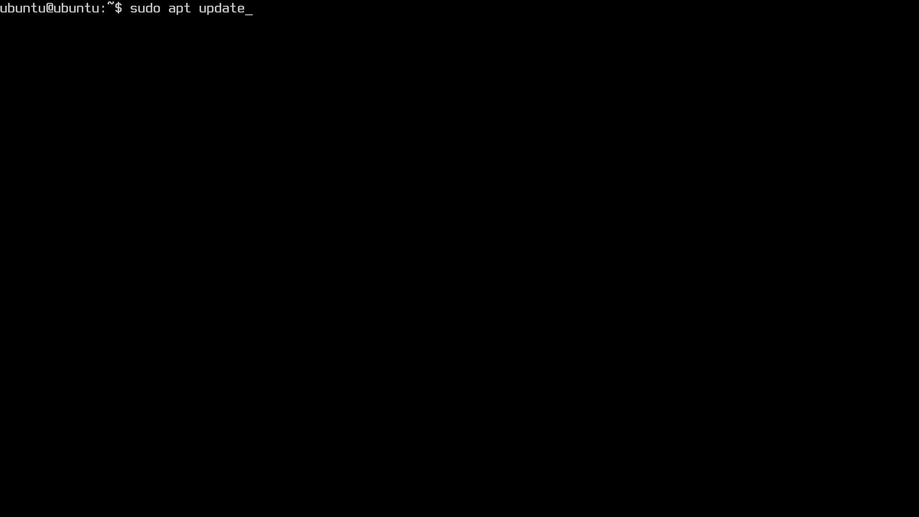
{"action": "type", "text": "&& sudo apt upgrade"}
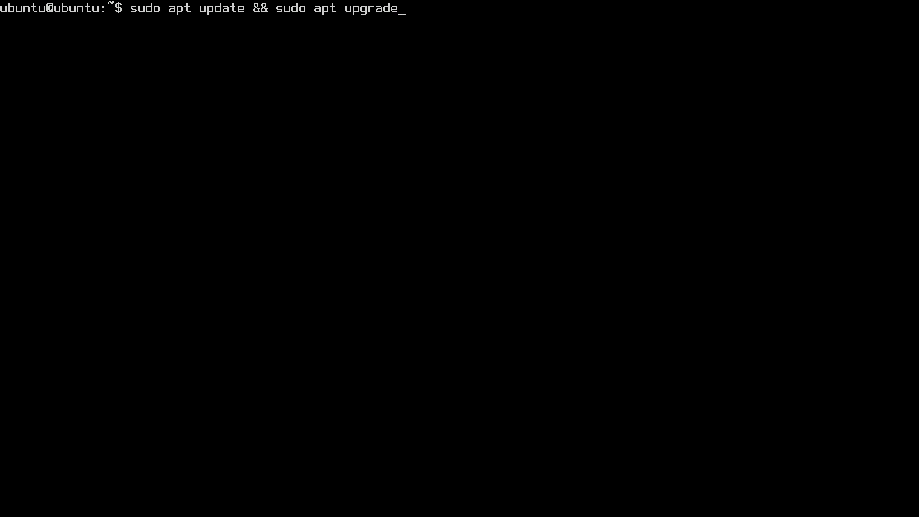
{"action": "key", "text": "BackSpace"}
{"action": "key", "text": "BackSpace"}
{"action": "key", "text": "BackSpace"}
{"action": "key", "text": "BackSpace"}
{"action": "key", "text": "BackSpace"}
{"action": "key", "text": "BackSpace"}
{"action": "key", "text": "BackSpace"}
{"action": "key", "text": "BackSpace"}
{"action": "key", "text": "BackSpace"}
{"action": "key", "text": "BackSpace"}
{"action": "key", "text": "BackSpace"}
{"action": "key", "text": "BackSpace"}
{"action": "key", "text": "BackSpace"}
{"action": "key", "text": "BackSpace"}
{"action": "key", "text": "BackSpace"}
{"action": "key", "text": "BackSpace"}
{"action": "key", "text": "BackSpace"}
{"action": "key", "text": "BackSpace"}
{"action": "key", "text": "BackSpace"}
{"action": "key", "text": "BackSpace"}
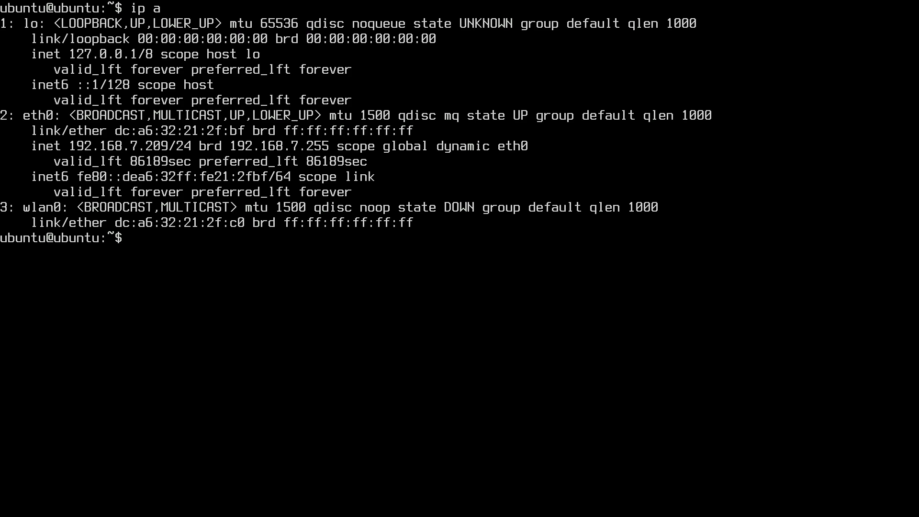
{"action": "type", "text": "ssh ubuntu@192.168.7."}
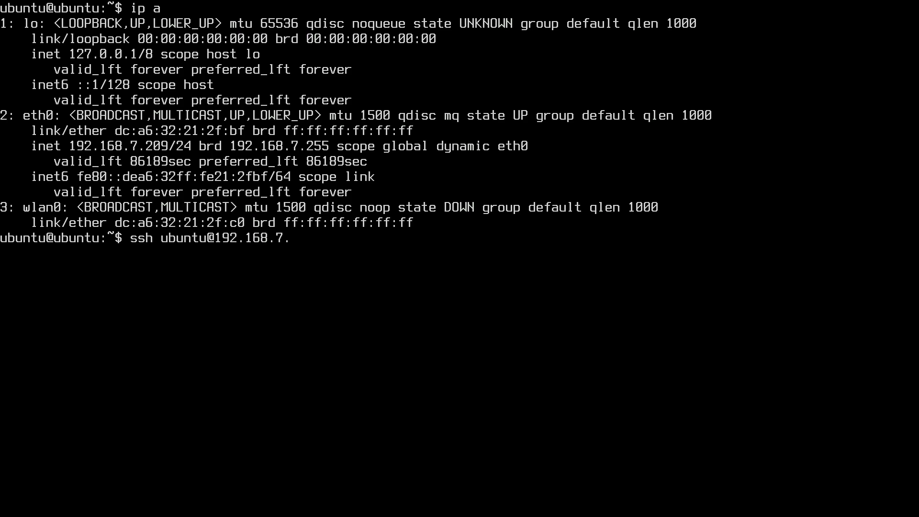
{"action": "type", "text": "209"}
{"action": "key", "text": "Return"}
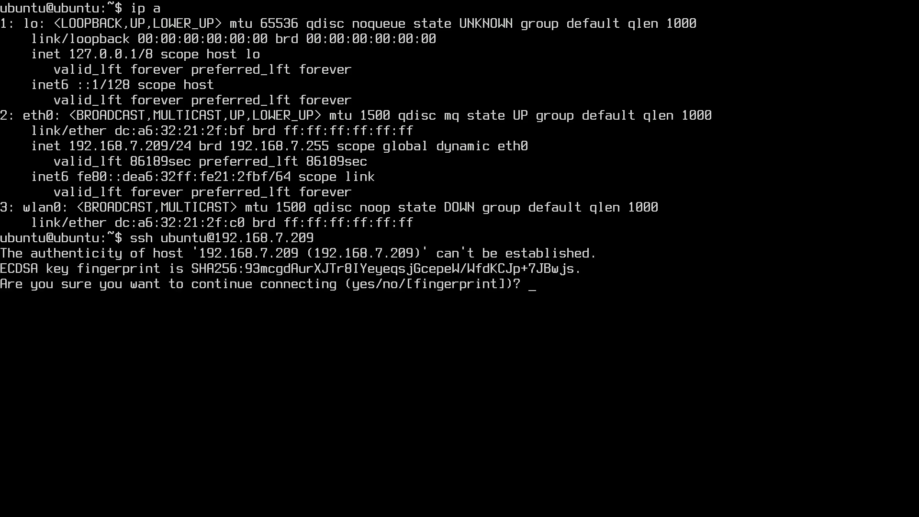
{"action": "type", "text": "yes"}
{"action": "key", "text": "Return"}
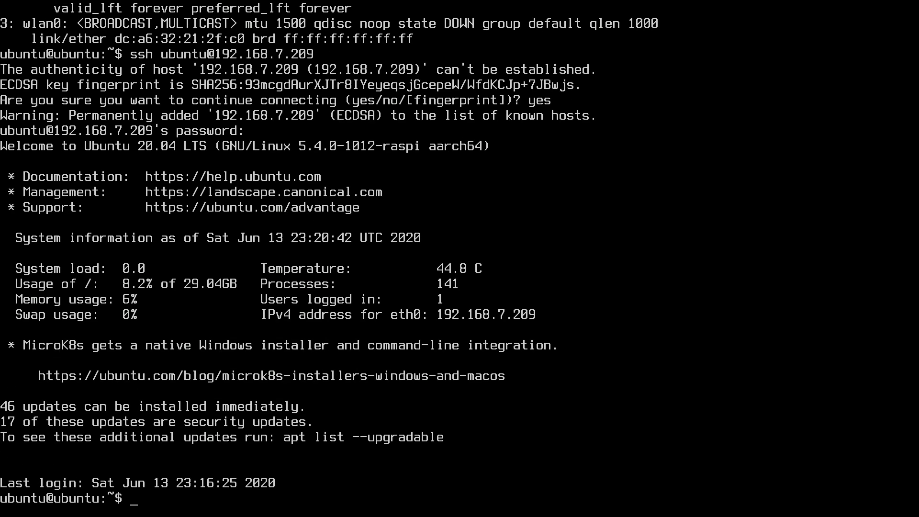
- Run clear in the SSH session to leave an empty prompt
{"action": "type", "text": "clear"}
{"action": "key", "text": "Return"}
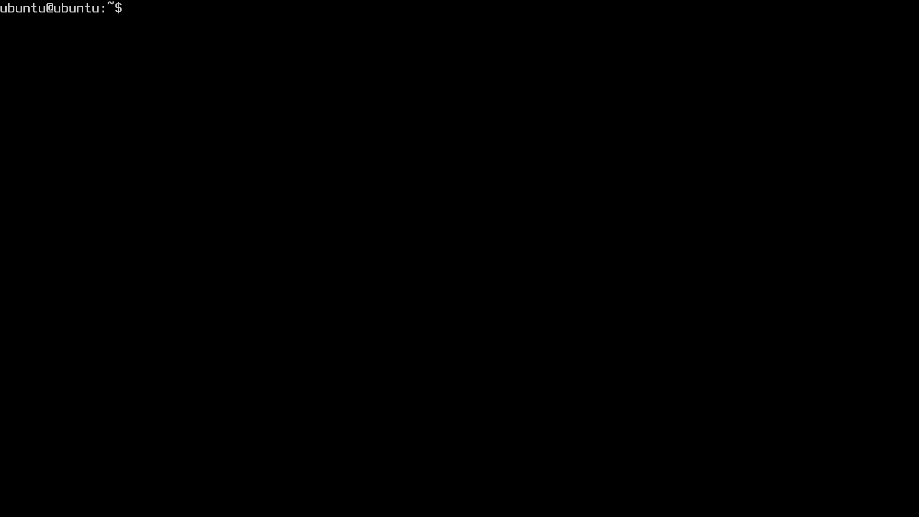